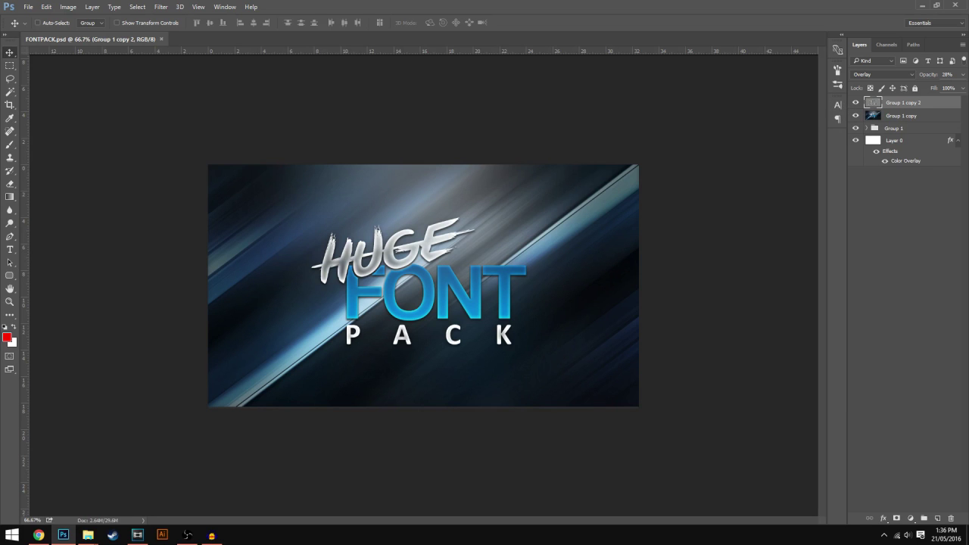
# Check the Dropbox font upload and the folder of font files, then return to the thumbnail
pyautogui.hotkey('alt', 'Tab')
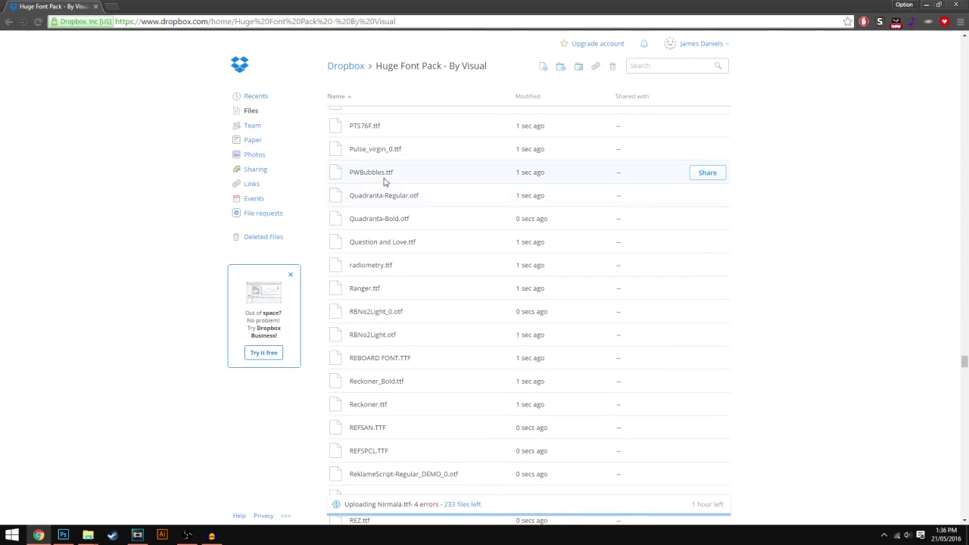
pyautogui.scroll(2, 427, 220)
pyautogui.scroll(5, 417, 117)
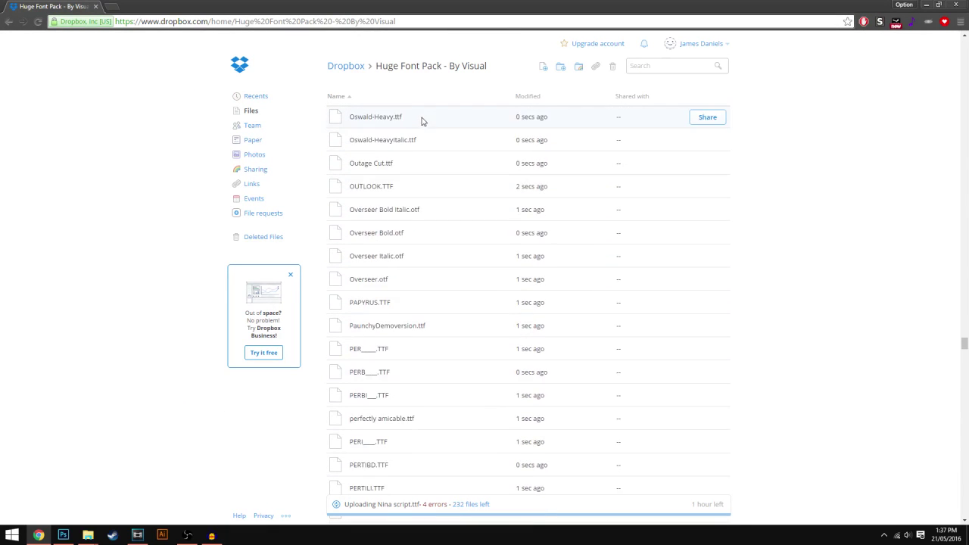
pyautogui.scroll(4, 427, 128)
pyautogui.scroll(1, 435, 144)
pyautogui.scroll(-8, 454, 163)
pyautogui.scroll(-3, 447, 163)
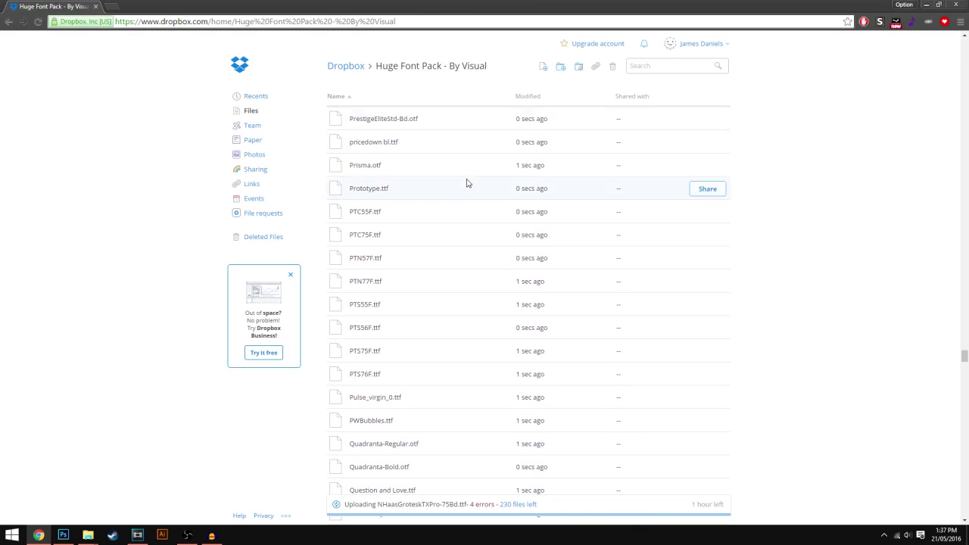
pyautogui.scroll(5, 454, 174)
pyautogui.scroll(6, 449, 171)
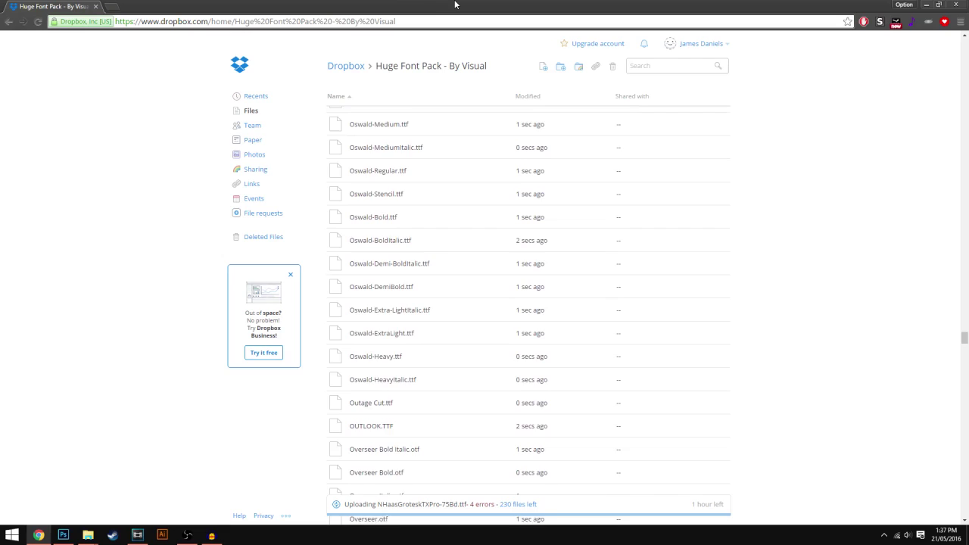
pyautogui.click(926, 5)
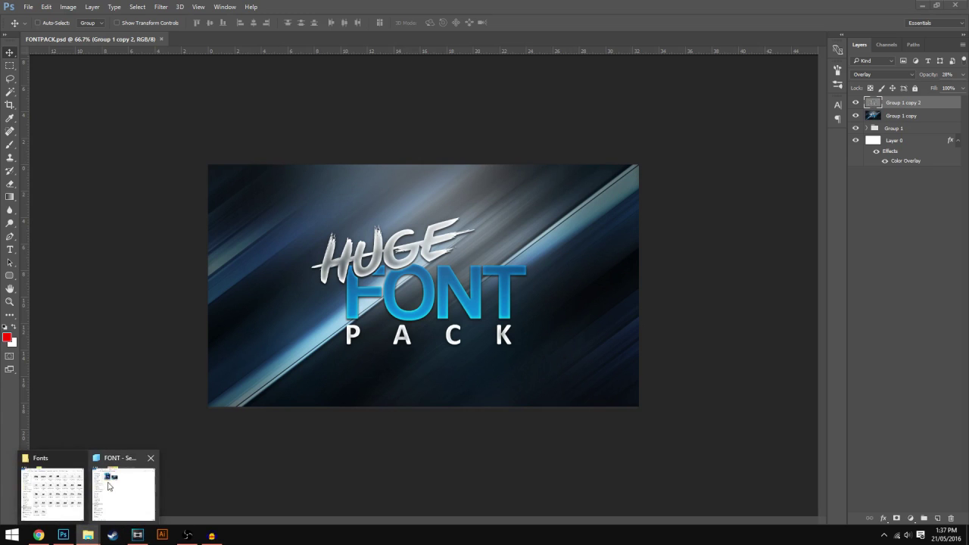
pyautogui.click(113, 484)
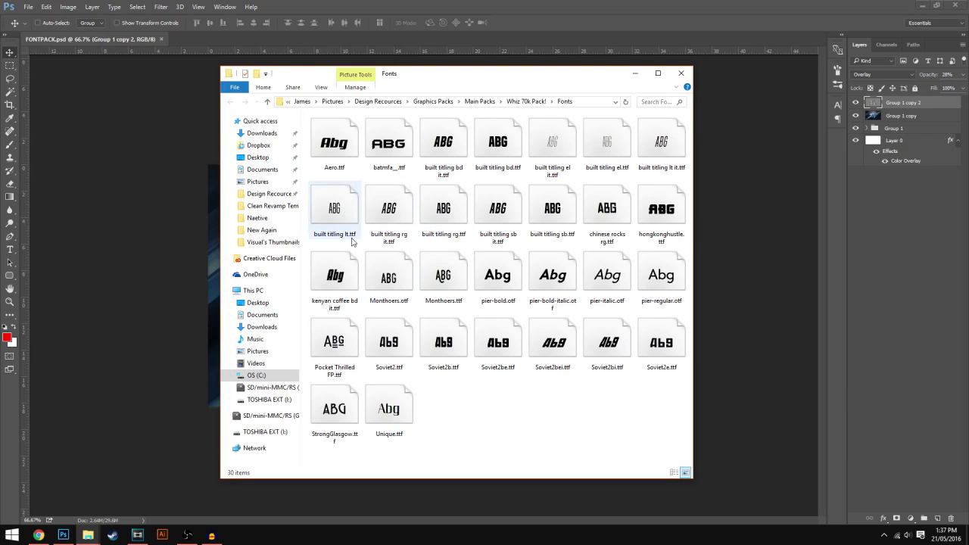
pyautogui.click(144, 174)
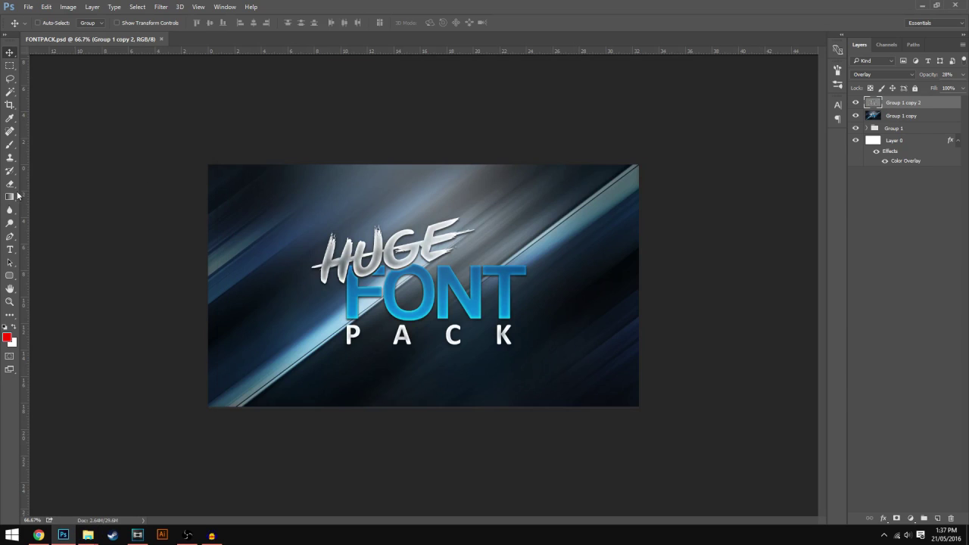
# Add test text 'font' near the image top and set it in Planet Kosmos Regular
pyautogui.click(10, 249)
pyautogui.click(305, 213)
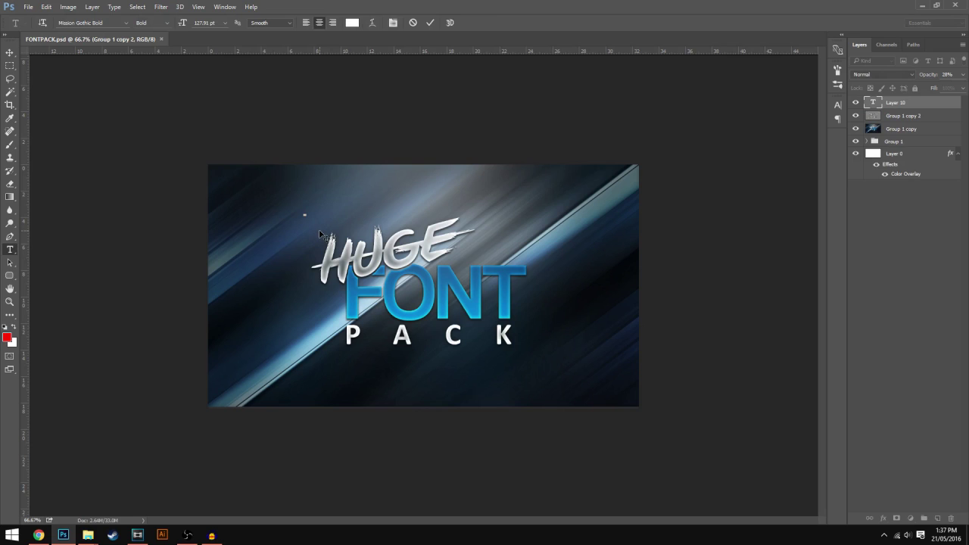
pyautogui.write('font')
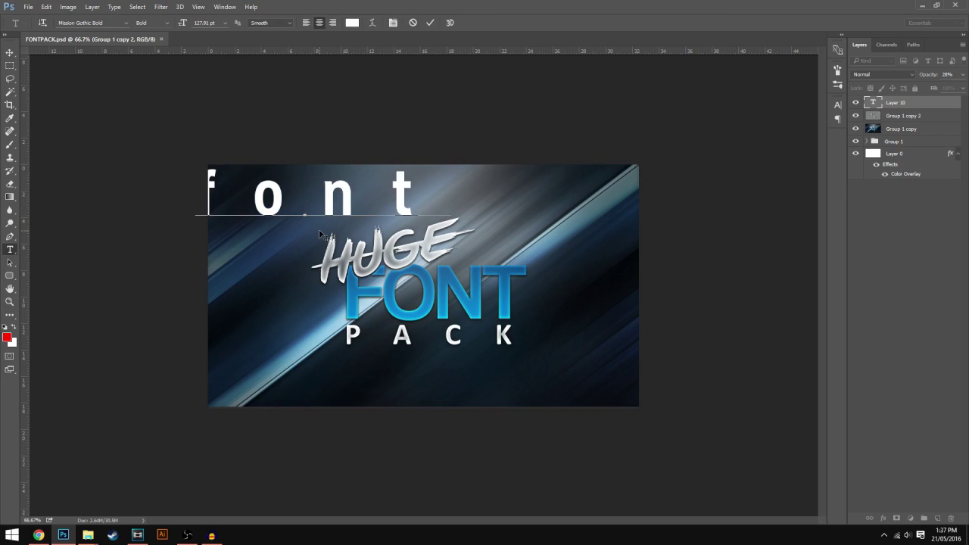
pyautogui.hotkey('ctrl', 'a')
pyautogui.click(126, 26)
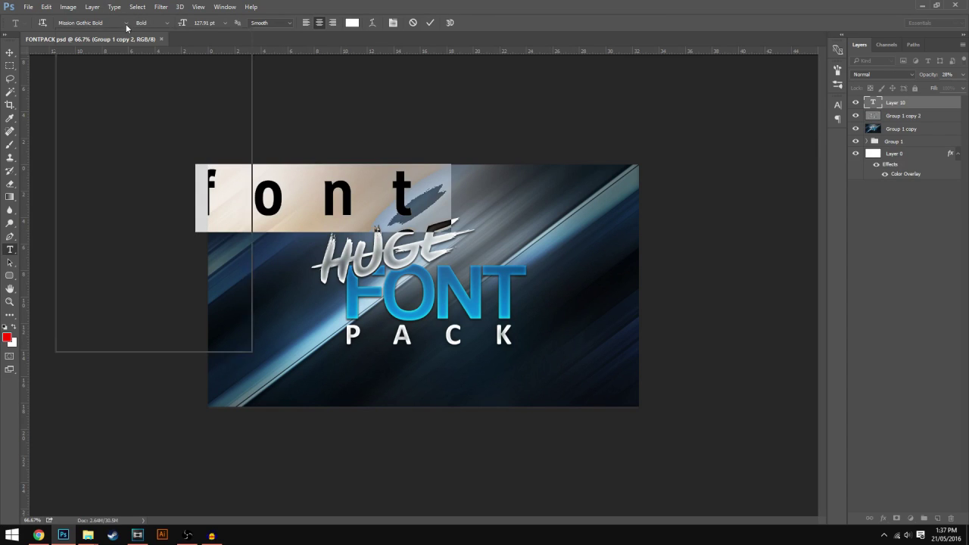
pyautogui.scroll(-4, 180, 271)
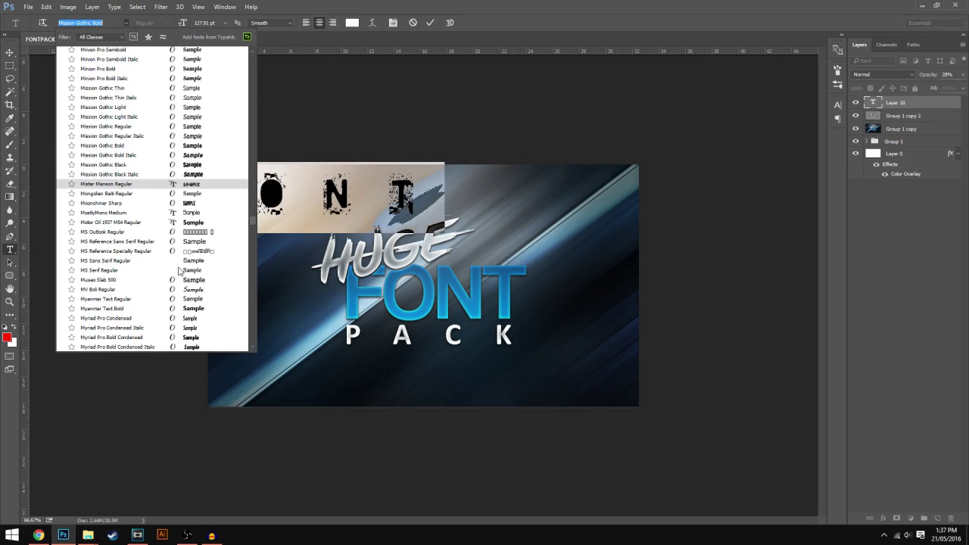
pyautogui.scroll(-5, 180, 270)
pyautogui.scroll(-5, 181, 272)
pyautogui.scroll(-5, 189, 279)
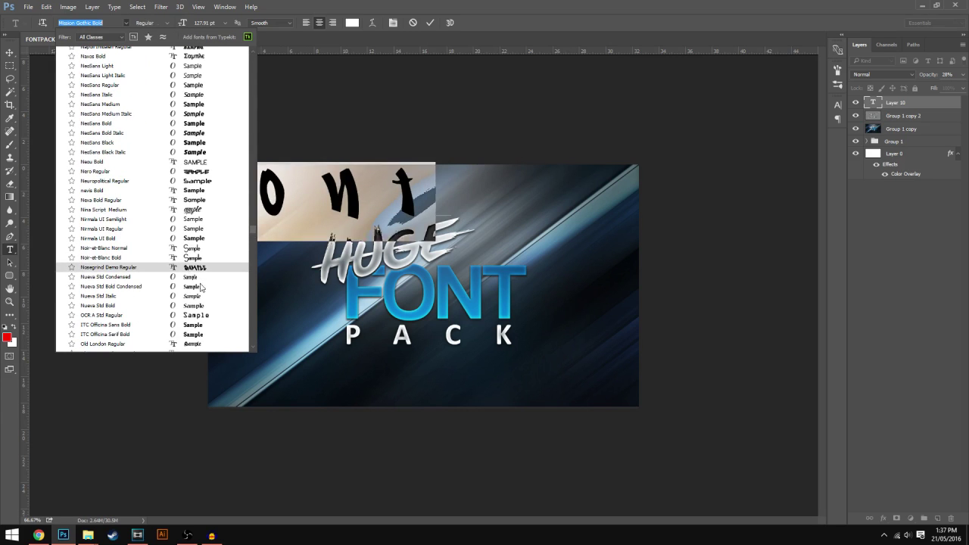
pyautogui.scroll(-5, 201, 286)
pyautogui.scroll(-5, 202, 287)
pyautogui.scroll(-5, 205, 288)
pyautogui.scroll(-5, 206, 288)
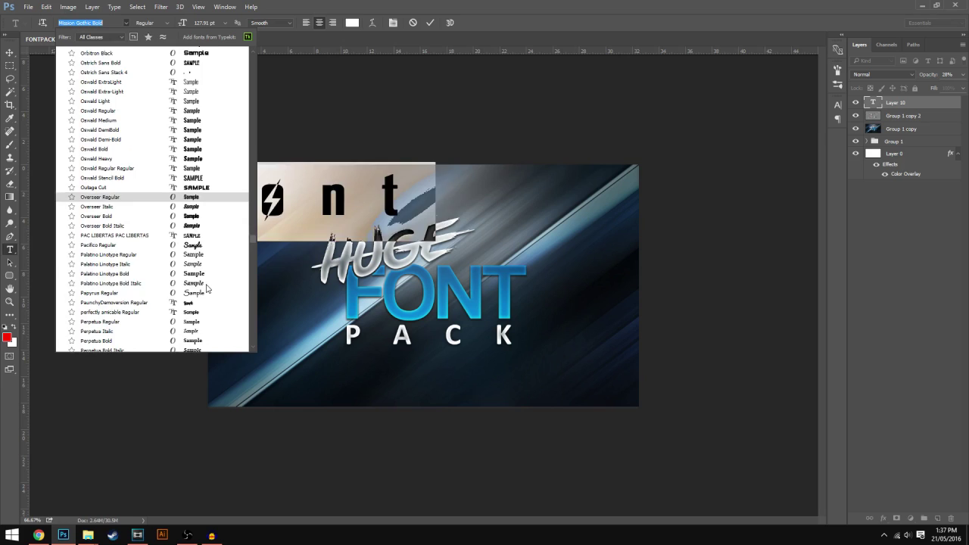
pyautogui.scroll(-5, 207, 289)
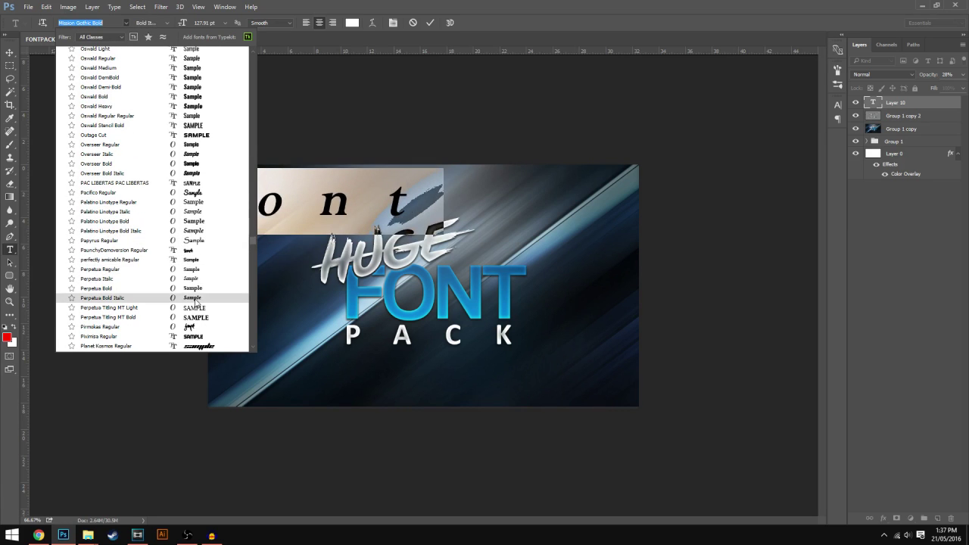
pyautogui.scroll(-3, 196, 301)
pyautogui.click(204, 271)
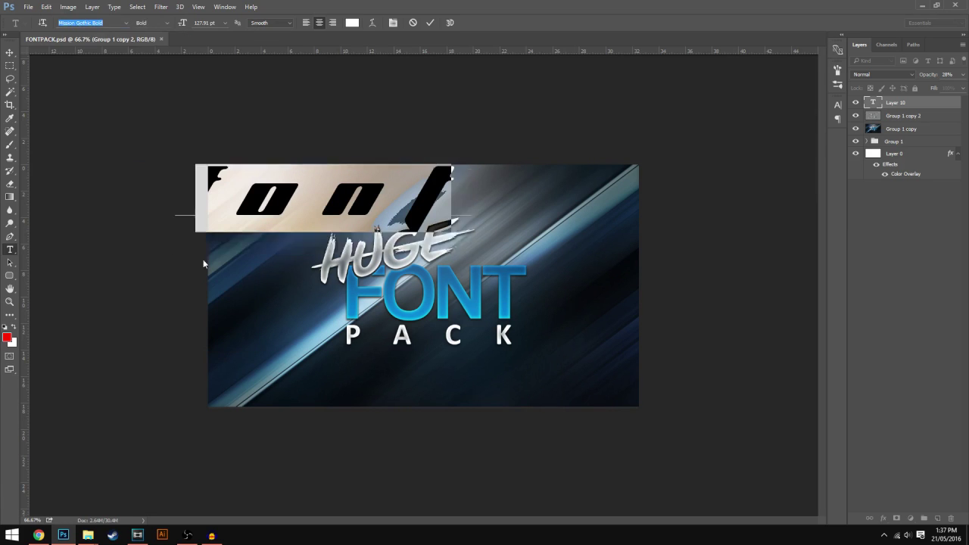
# Move the test 'font' text onto the FONT title, then delete that layer
pyautogui.click(10, 52)
pyautogui.moveTo(223, 162); pyautogui.dragTo(340, 166)
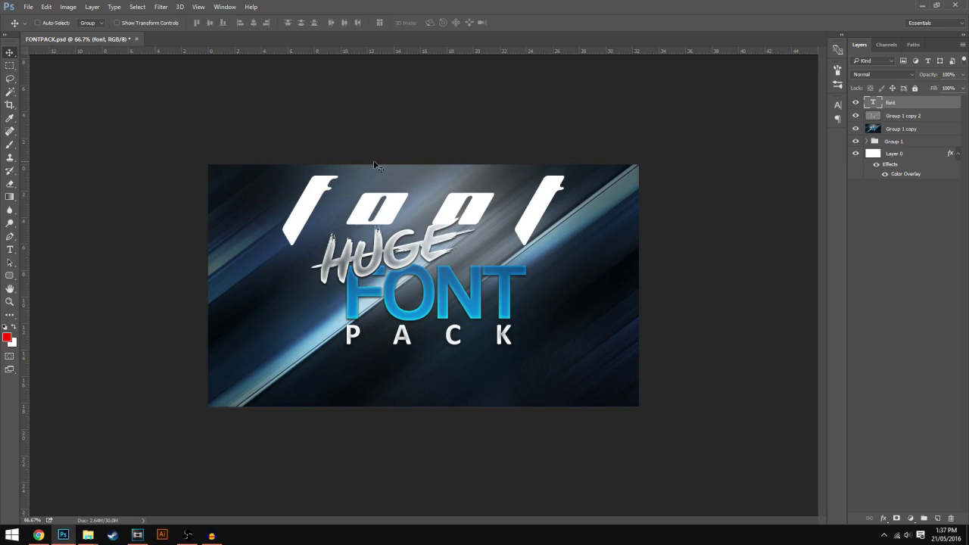
pyautogui.moveTo(372, 162); pyautogui.dragTo(447, 239)
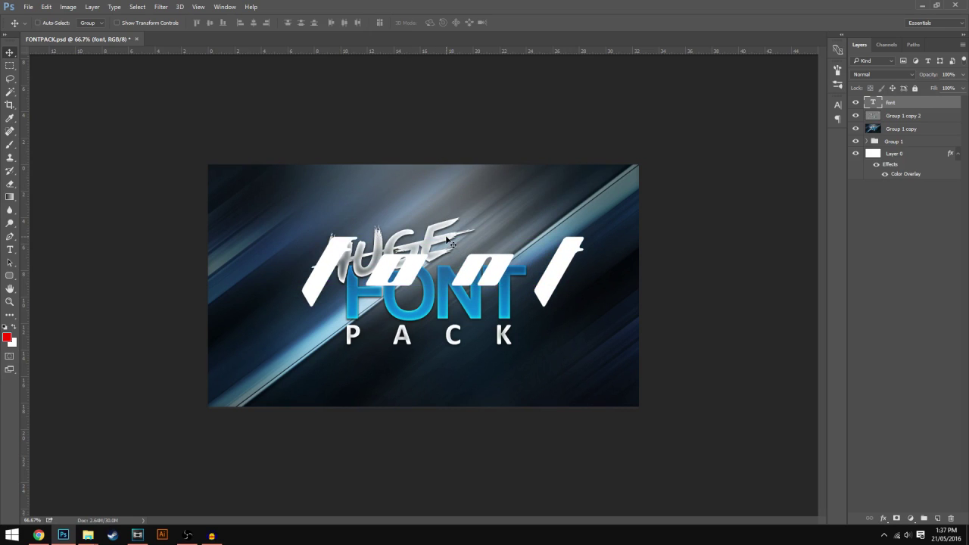
pyautogui.press('Delete')
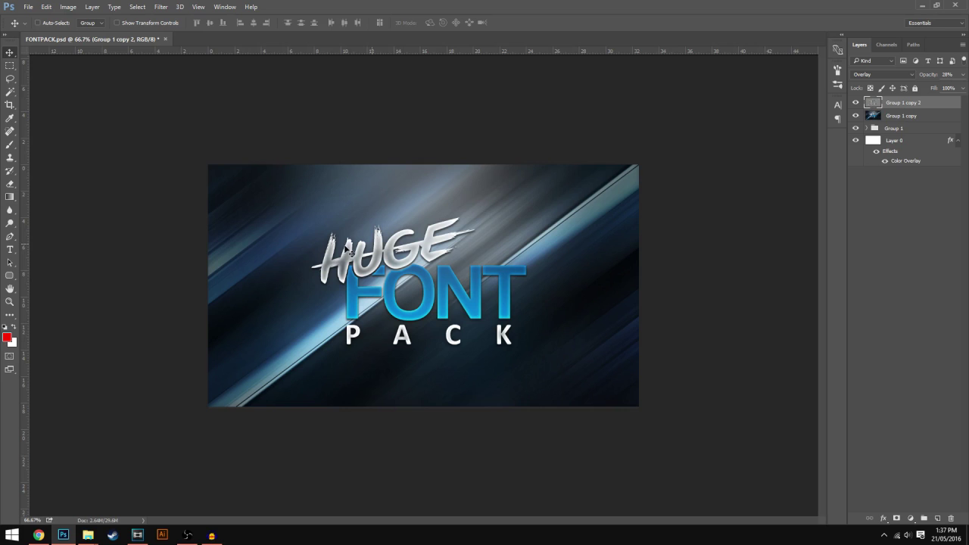
pyautogui.moveTo(88, 535)
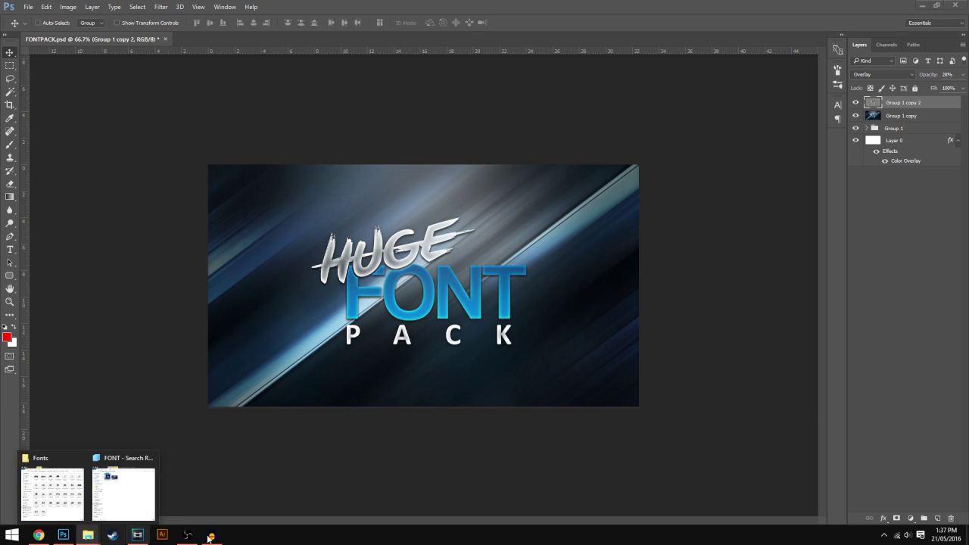
# Install Aero.ttf from the Fonts folder window via its right-click menu, then return to Photoshop
pyautogui.click(46, 496)
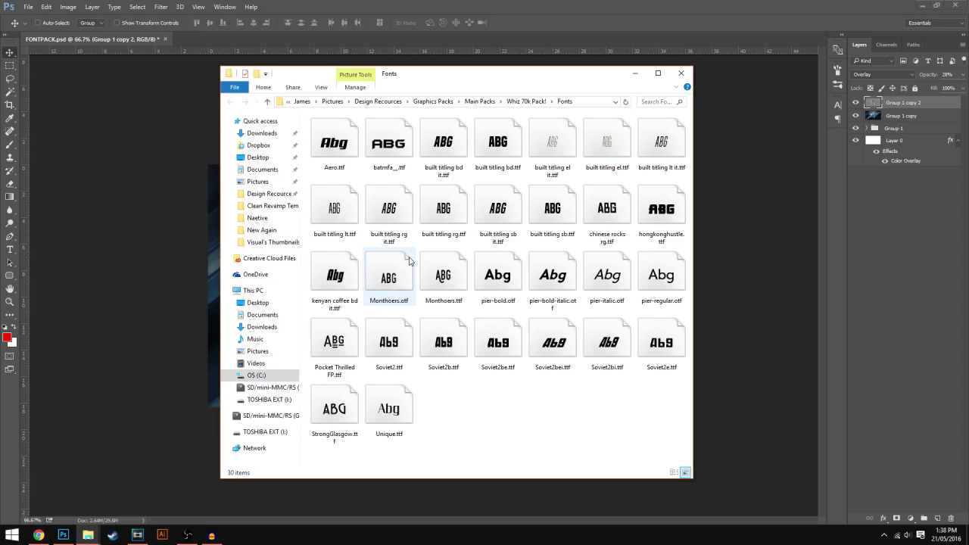
pyautogui.moveTo(419, 80); pyautogui.dragTo(380, 105)
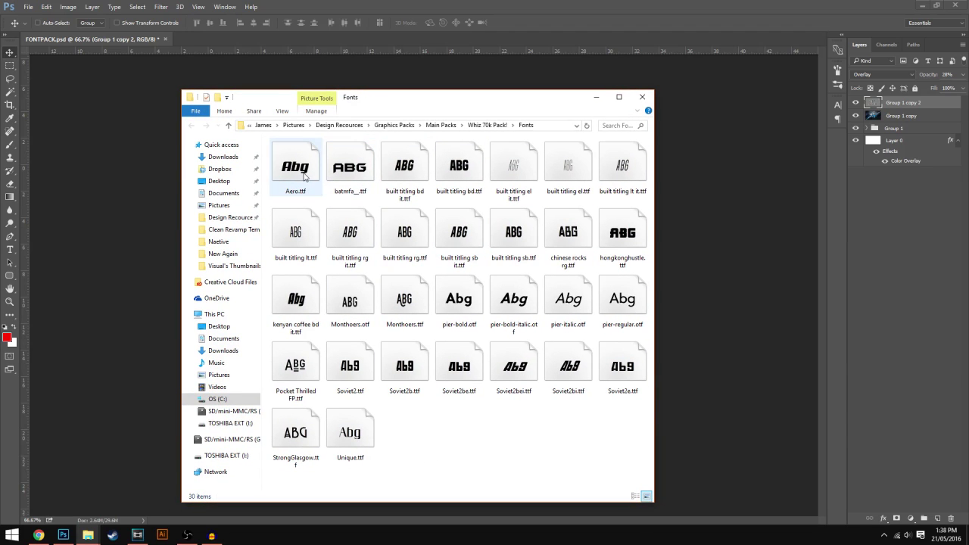
pyautogui.click(304, 176)
pyautogui.hotkey('ctrl', 'a')
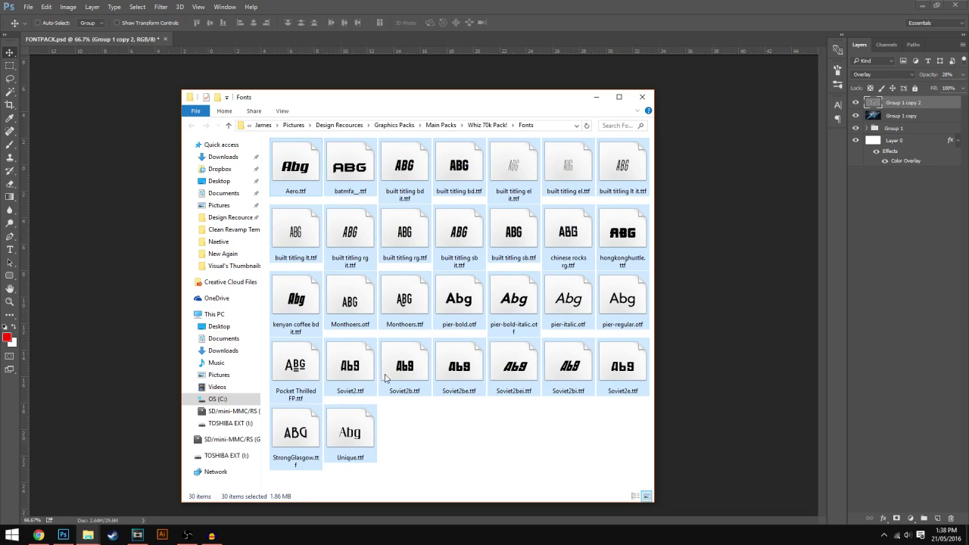
pyautogui.click(416, 416)
pyautogui.rightClick(303, 175)
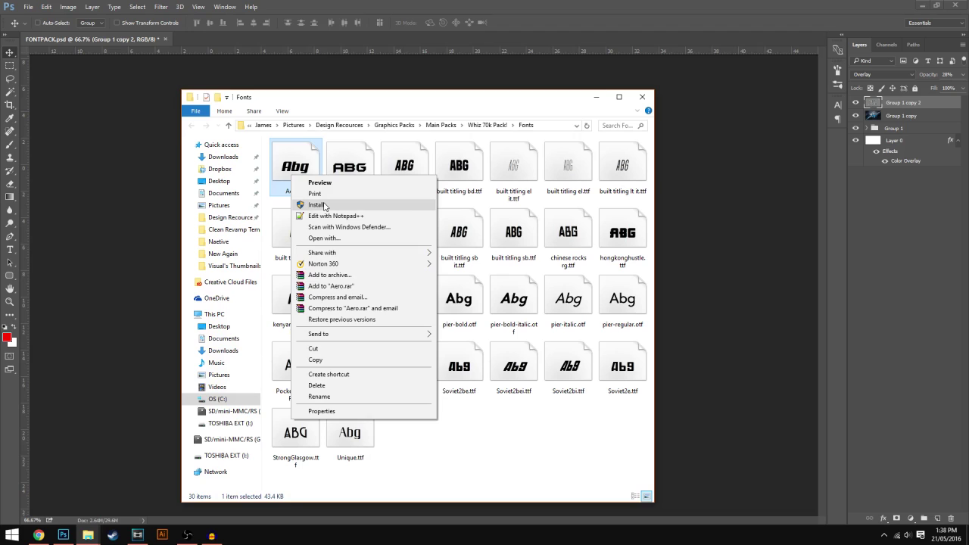
pyautogui.click(314, 200)
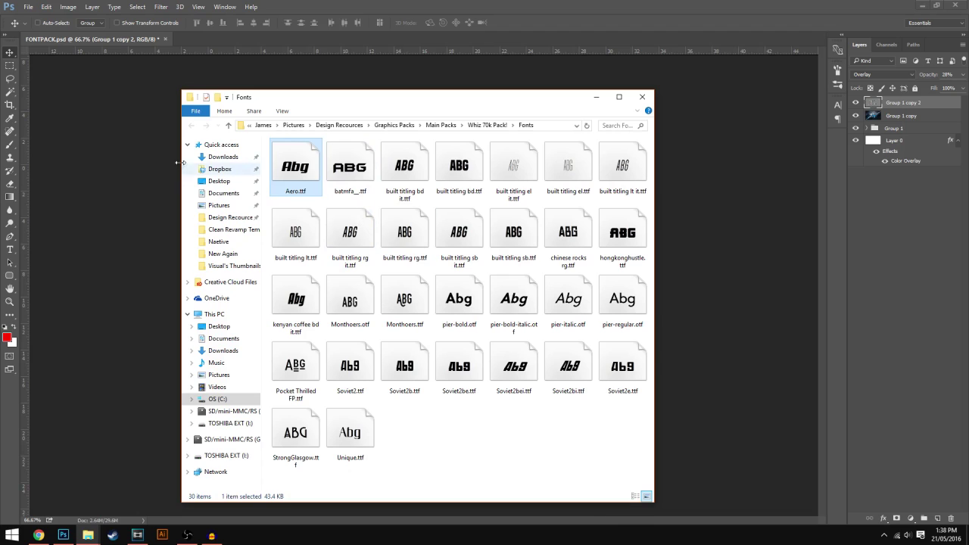
pyautogui.click(144, 199)
# Type 'font', tighten its tracking, set it in Aero, and centre it above HUGE
pyautogui.click(10, 249)
pyautogui.click(314, 205)
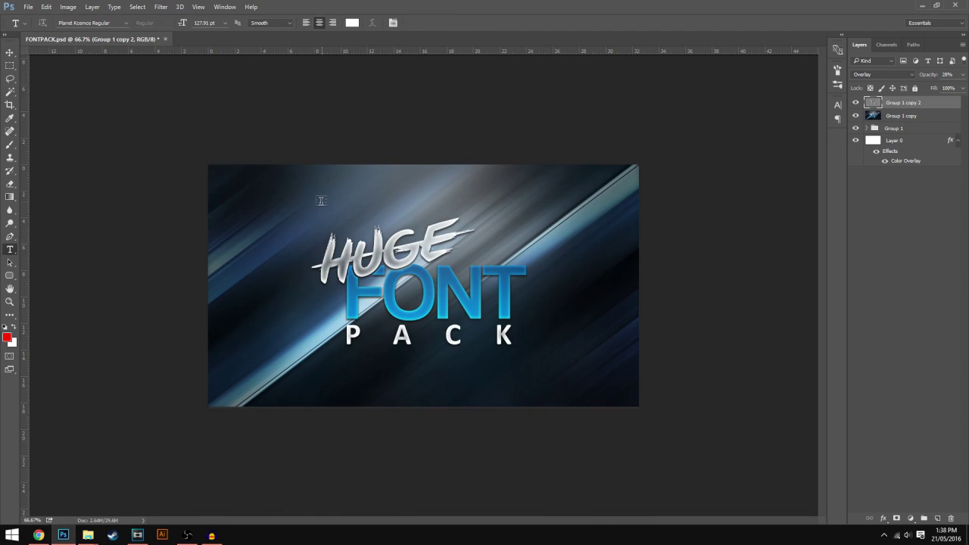
pyautogui.write('font')
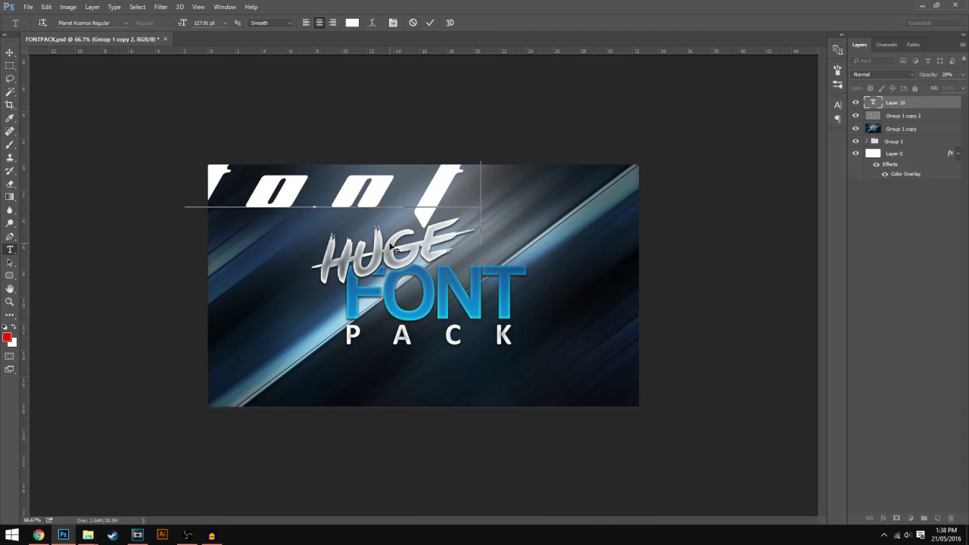
pyautogui.hotkey('ctrl', 'a')
pyautogui.click(393, 22)
pyautogui.moveTo(781, 143)
pyautogui.mouseDown()
pyautogui.moveTo(765, 151)
pyautogui.moveTo(795, 152)
pyautogui.mouseUp()
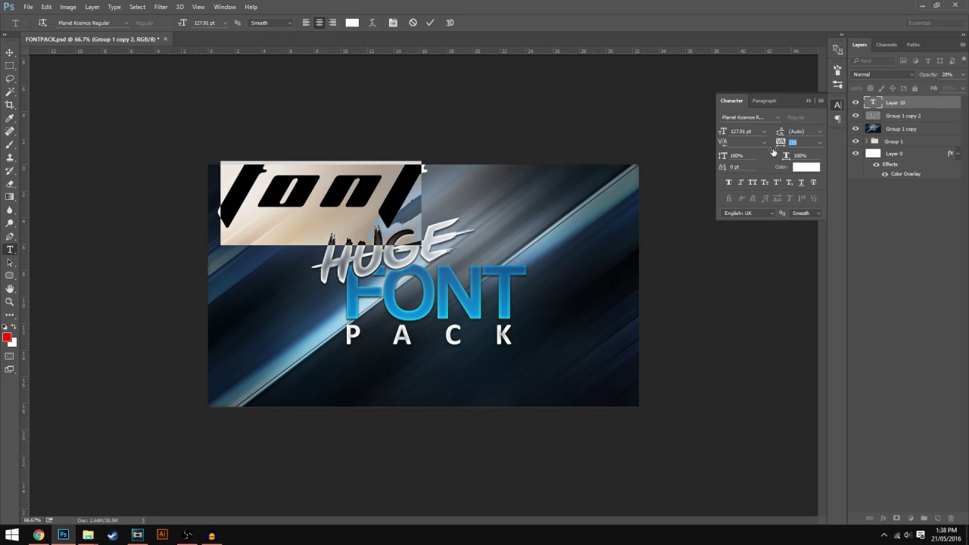
pyautogui.click(91, 23)
pyautogui.write('aero')
pyautogui.press('Return')
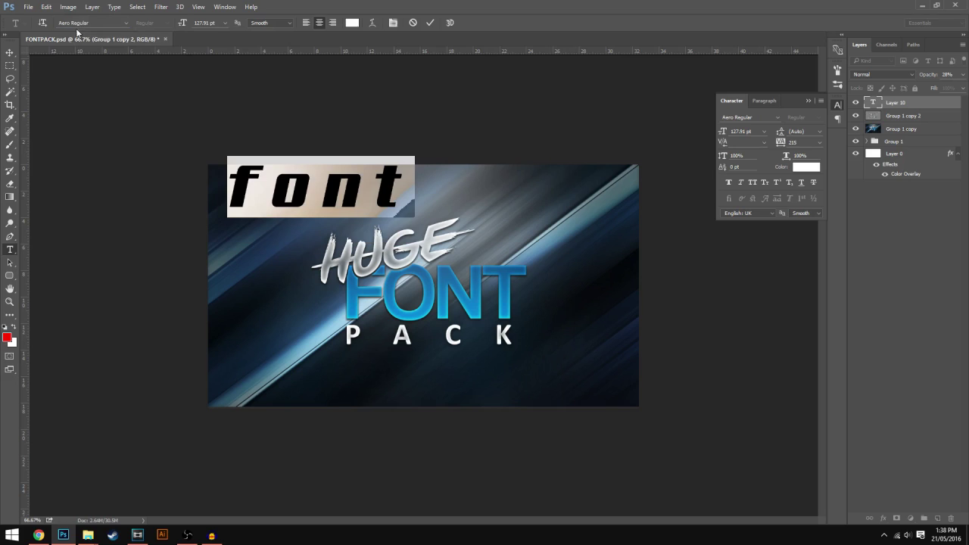
pyautogui.click(10, 52)
pyautogui.moveTo(349, 144)
pyautogui.mouseDown()
pyautogui.moveTo(436, 196)
pyautogui.moveTo(437, 148)
pyautogui.mouseUp()
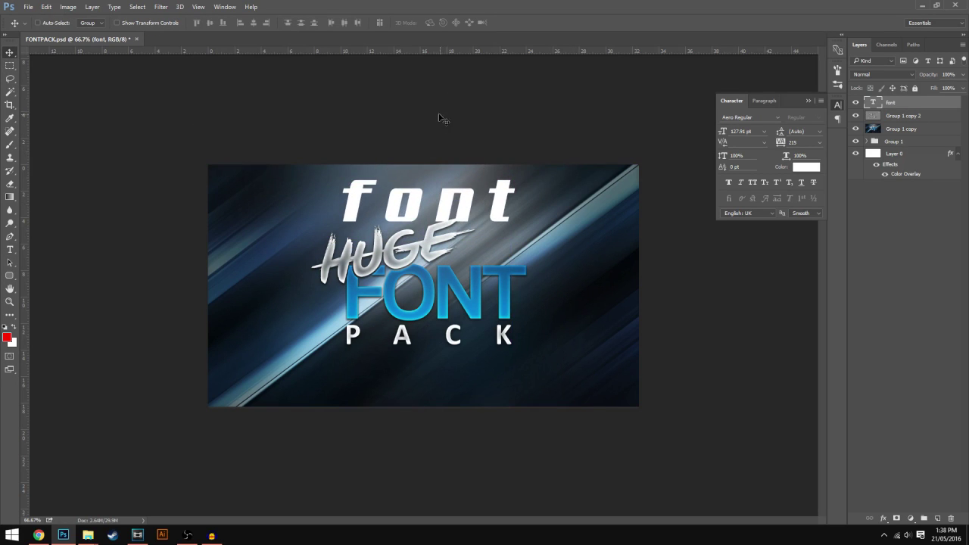
pyautogui.press('Delete')
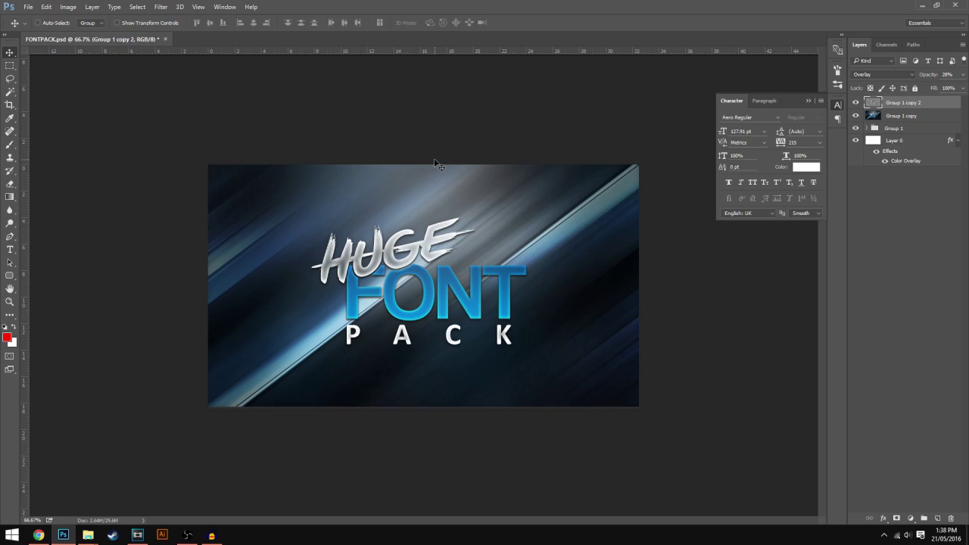